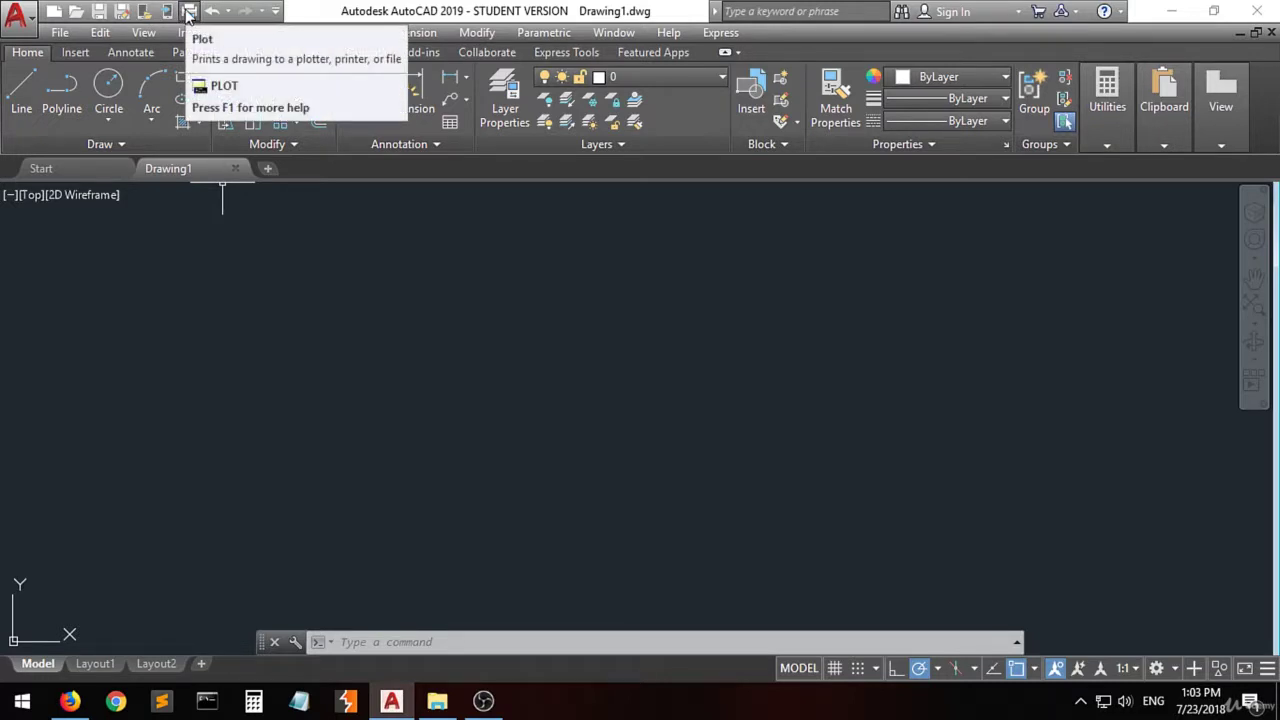
- Look over the file management commands and the commands for editing, viewing, inserting and formatting drawing content
click(28, 17)
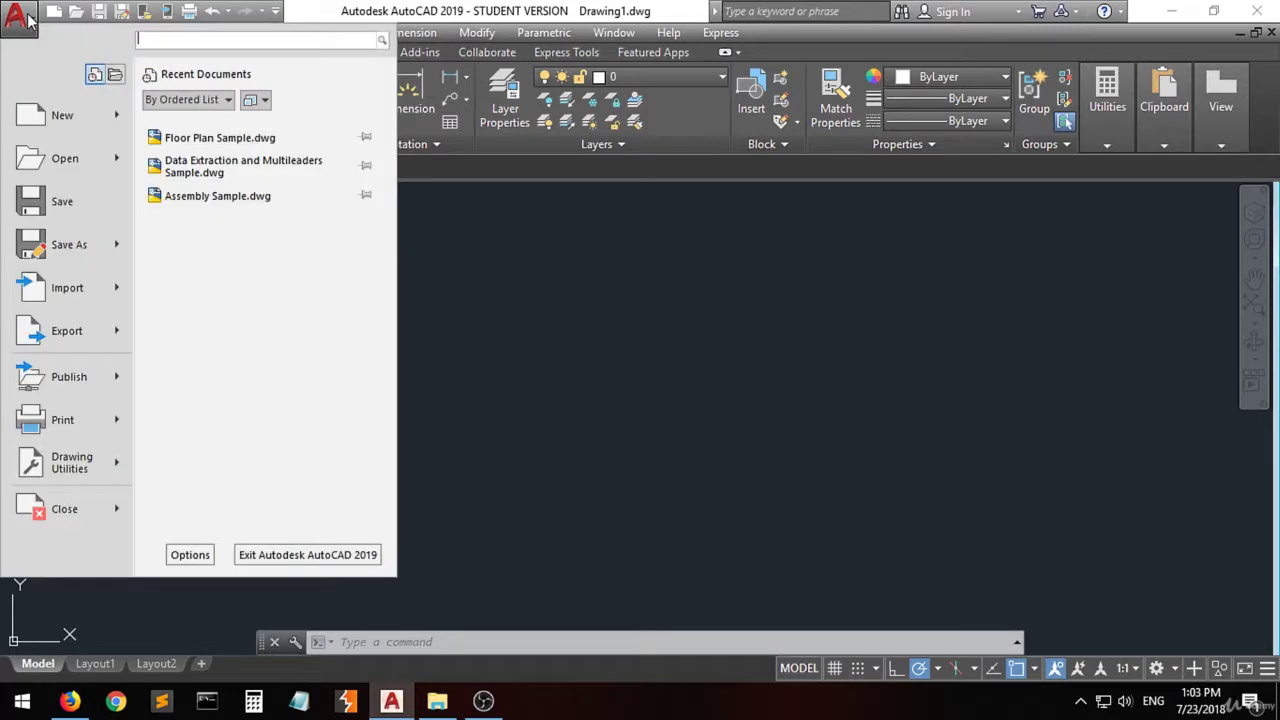
mouse_move(60, 158)
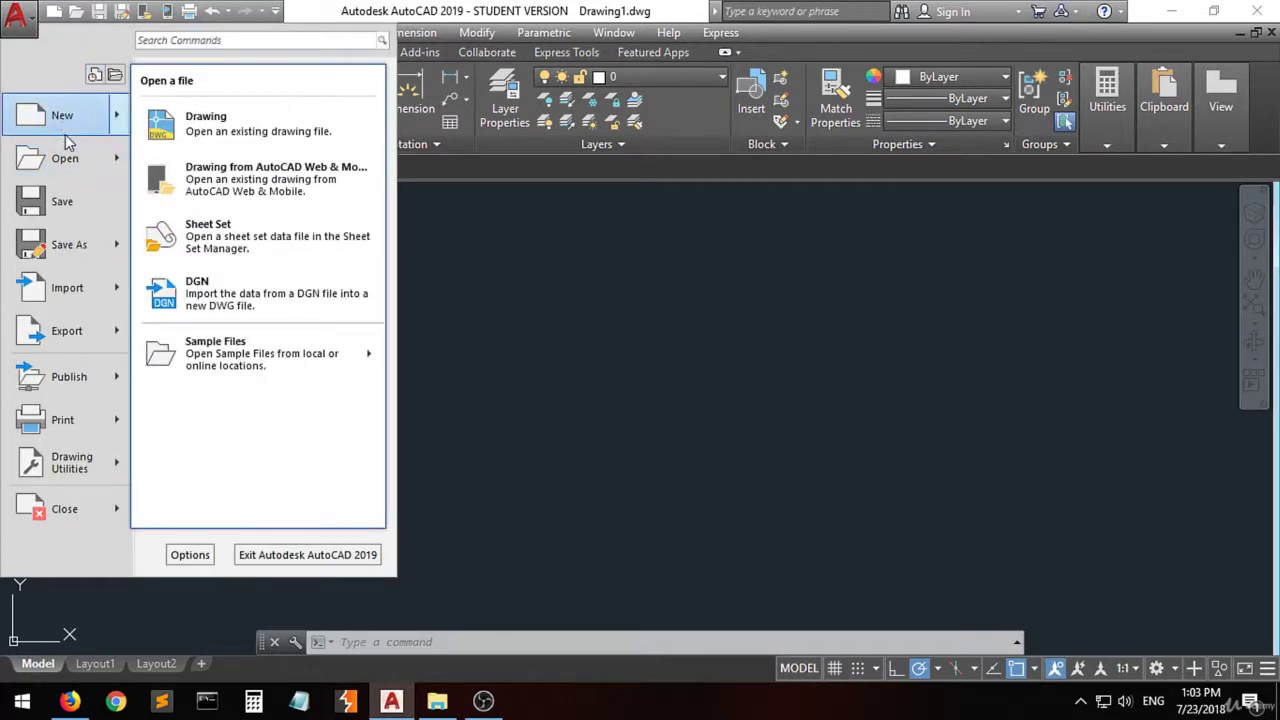
click(20, 20)
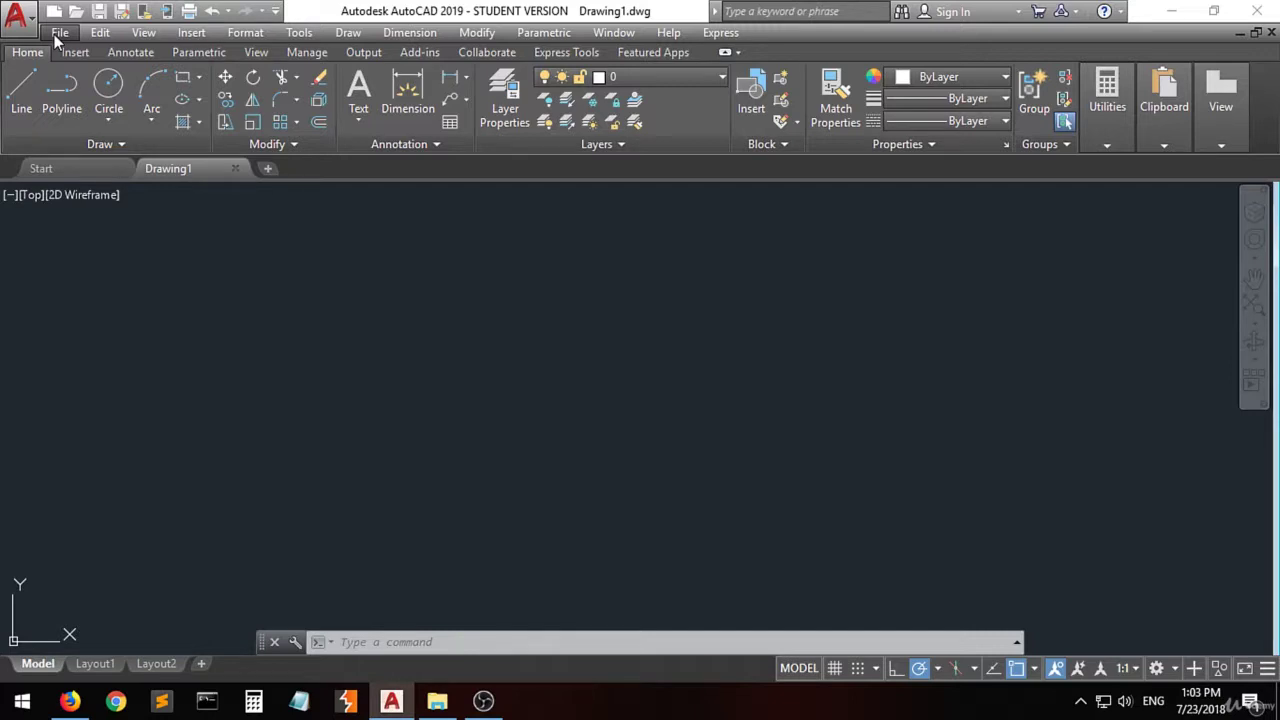
click(60, 33)
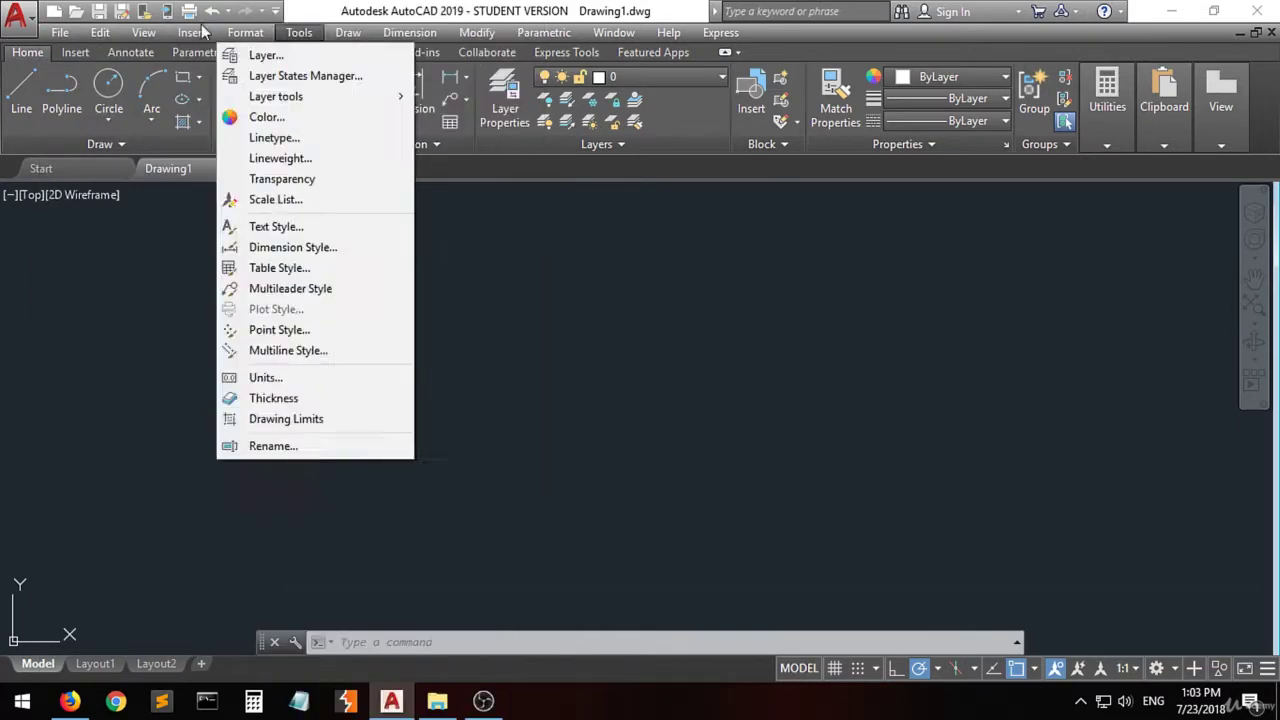
mouse_move(95, 35)
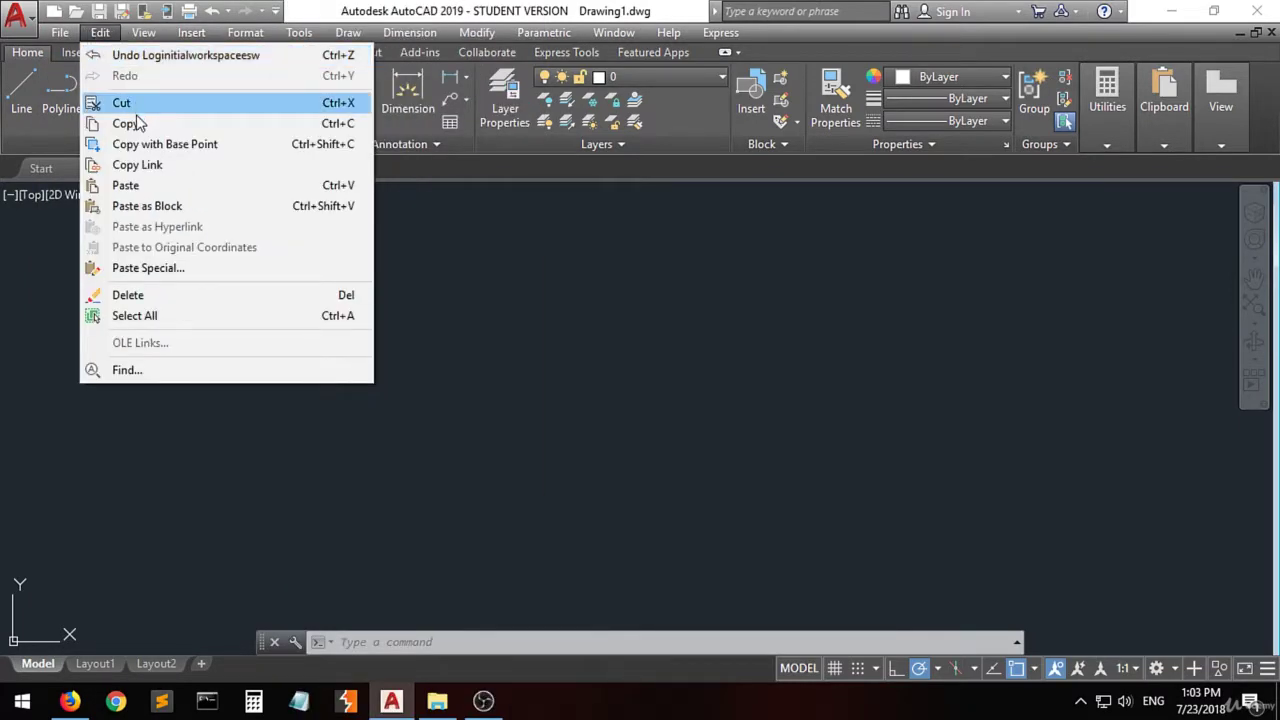
mouse_move(142, 43)
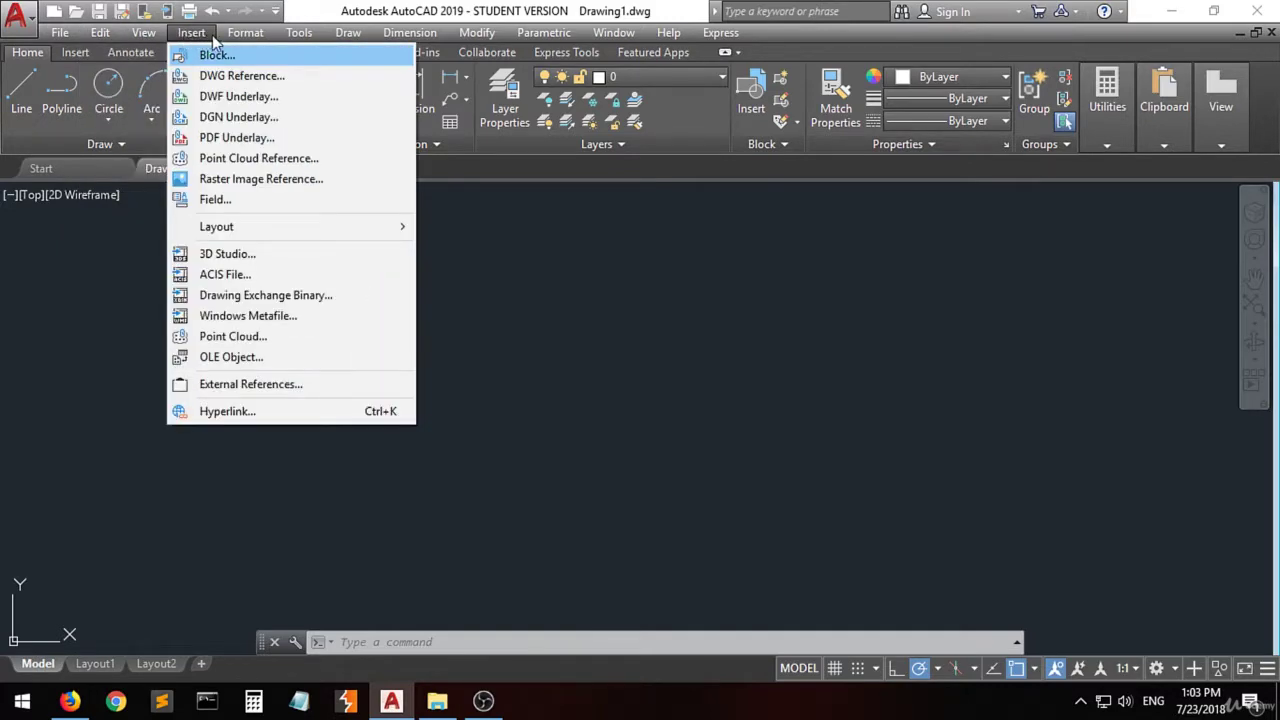
click(239, 36)
click(136, 33)
click(134, 31)
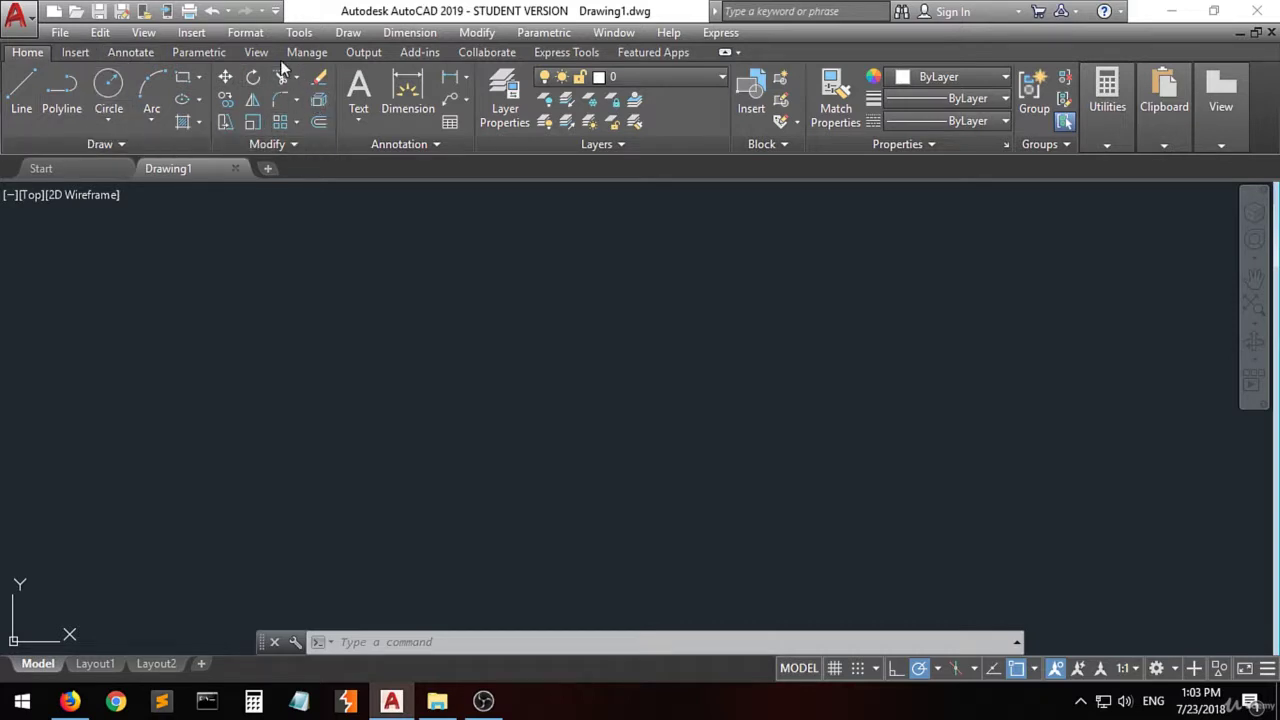
- Look over the additional drawing and modify tools and the utility tools for measuring and point styles
click(128, 147)
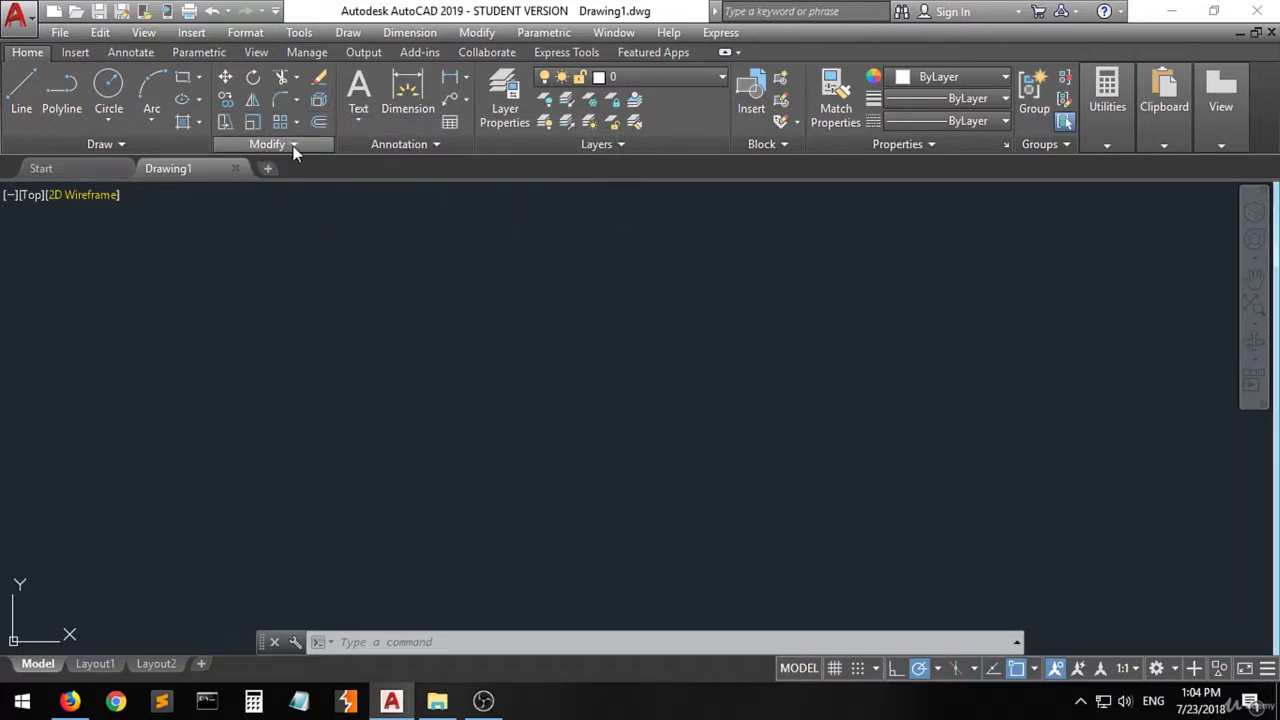
click(295, 146)
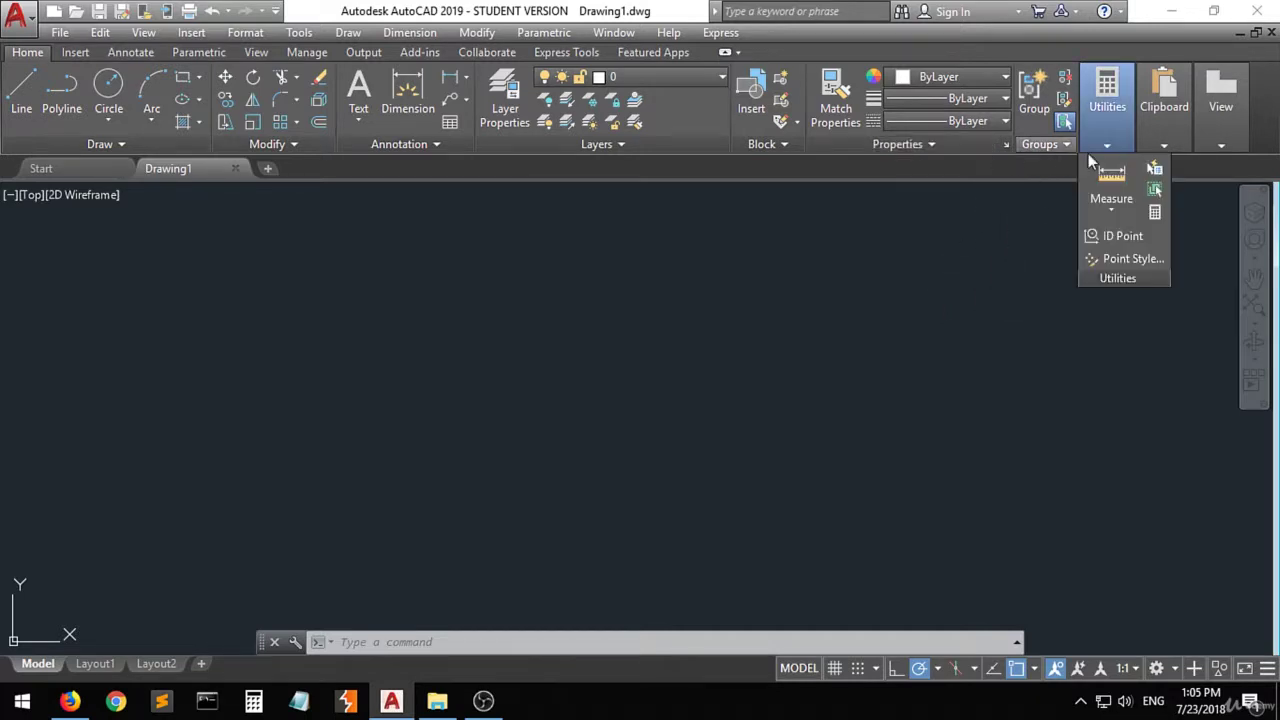
mouse_move(1218, 118)
mouse_move(1112, 112)
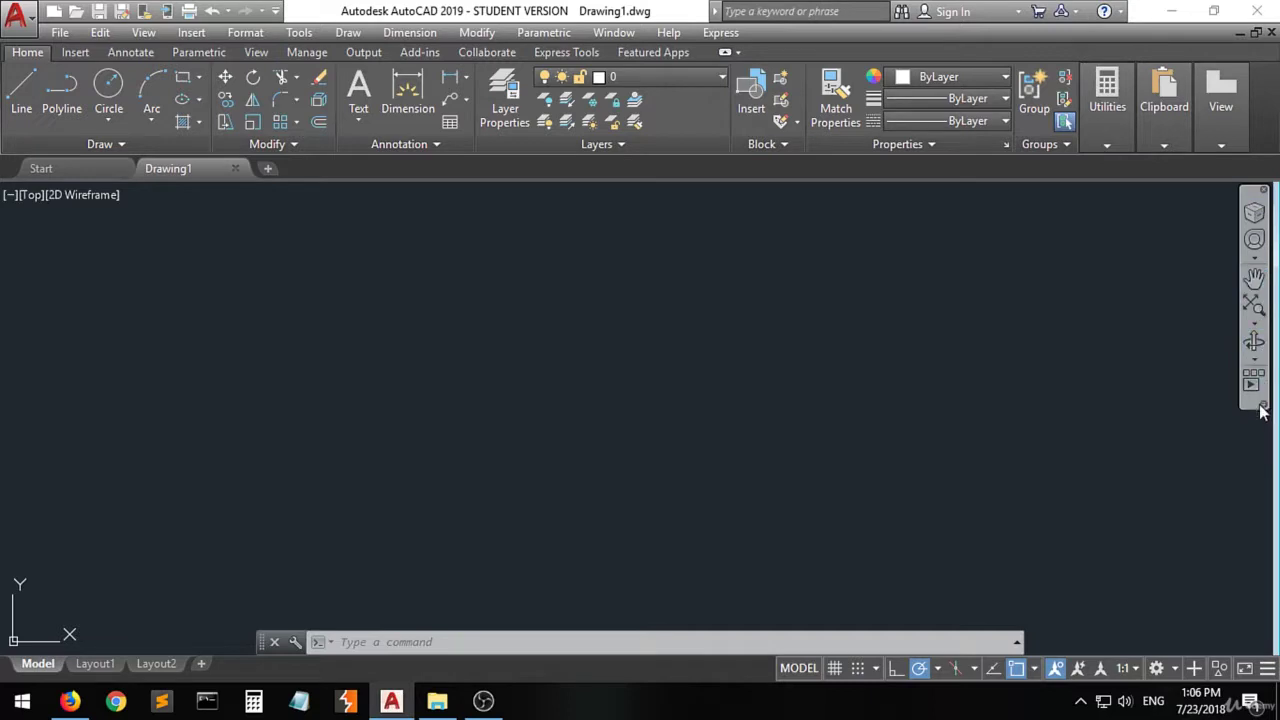
- Display the ViewCube in the drawing area and briefly open the full navigation wheel
click(1256, 215)
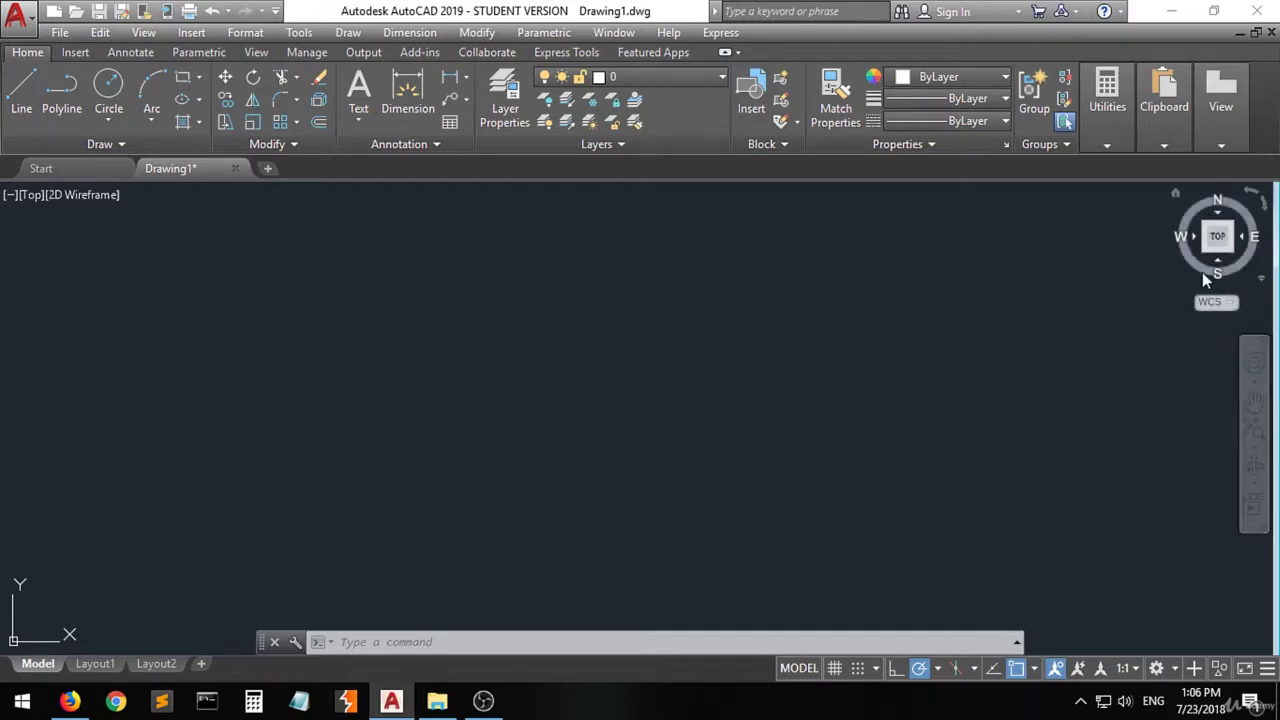
click(1255, 366)
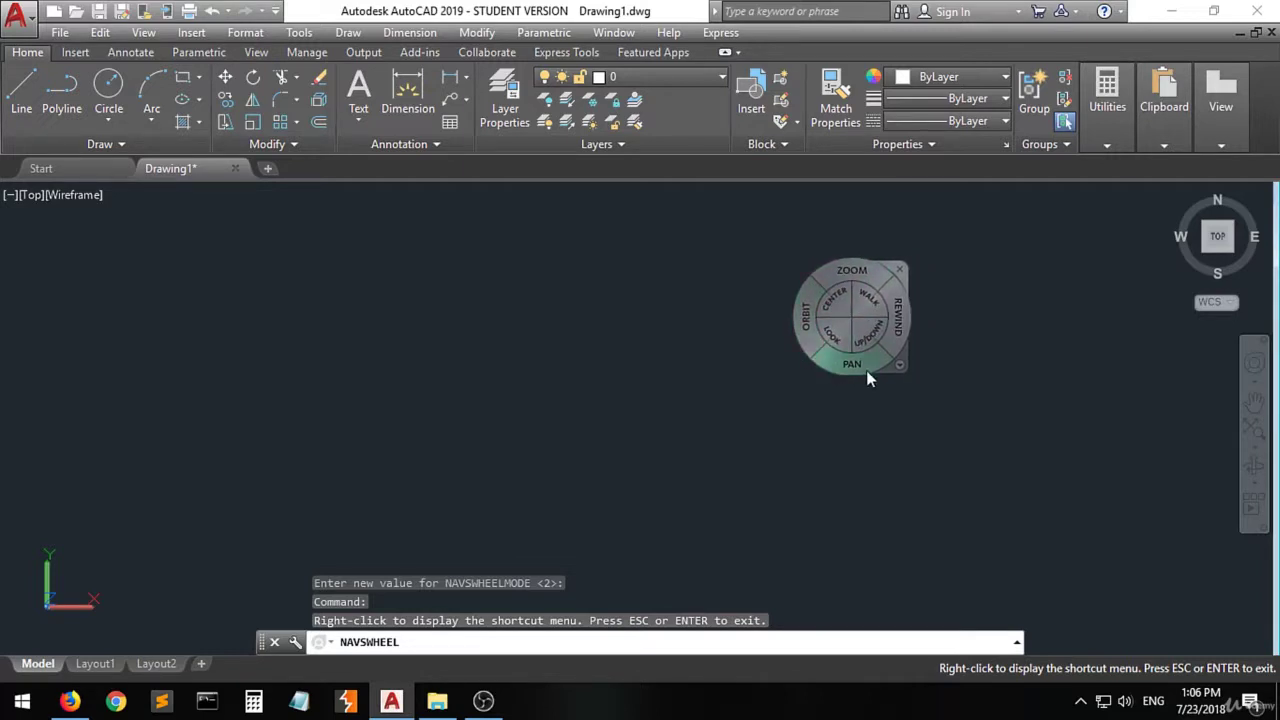
click(900, 267)
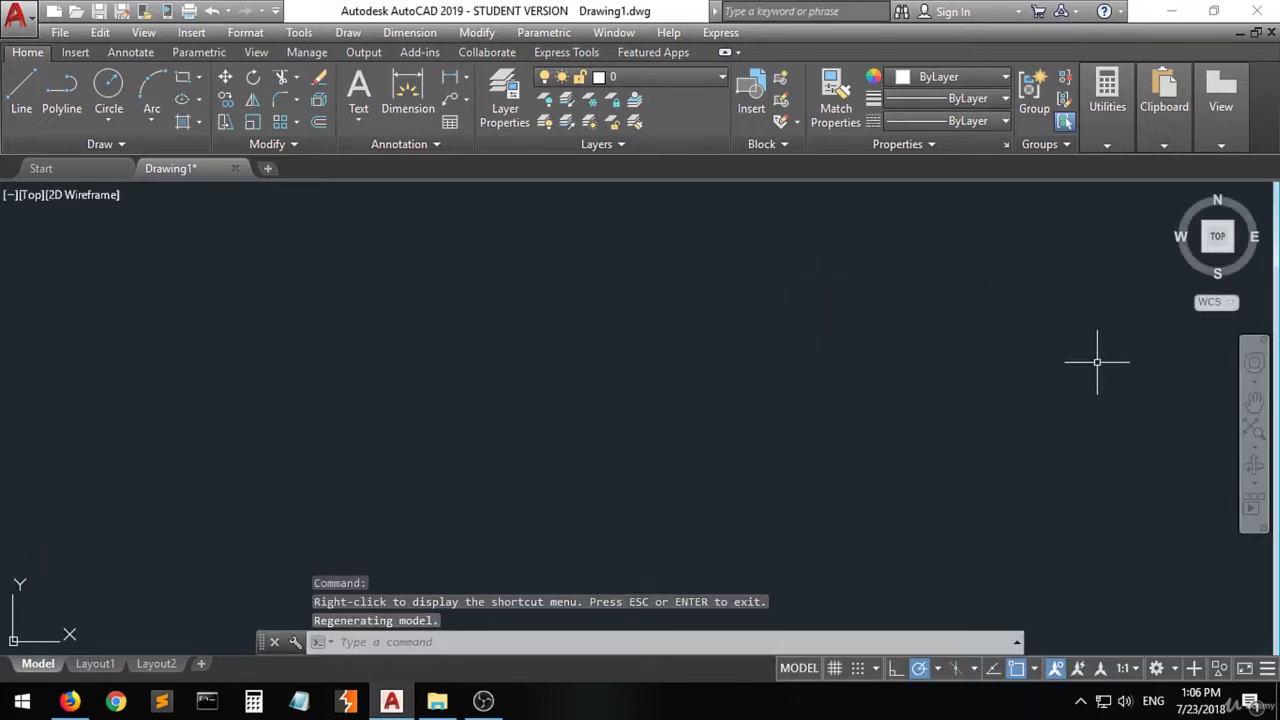
- Pan the empty drawing area in several directions and look at the available zoom options
click(1254, 402)
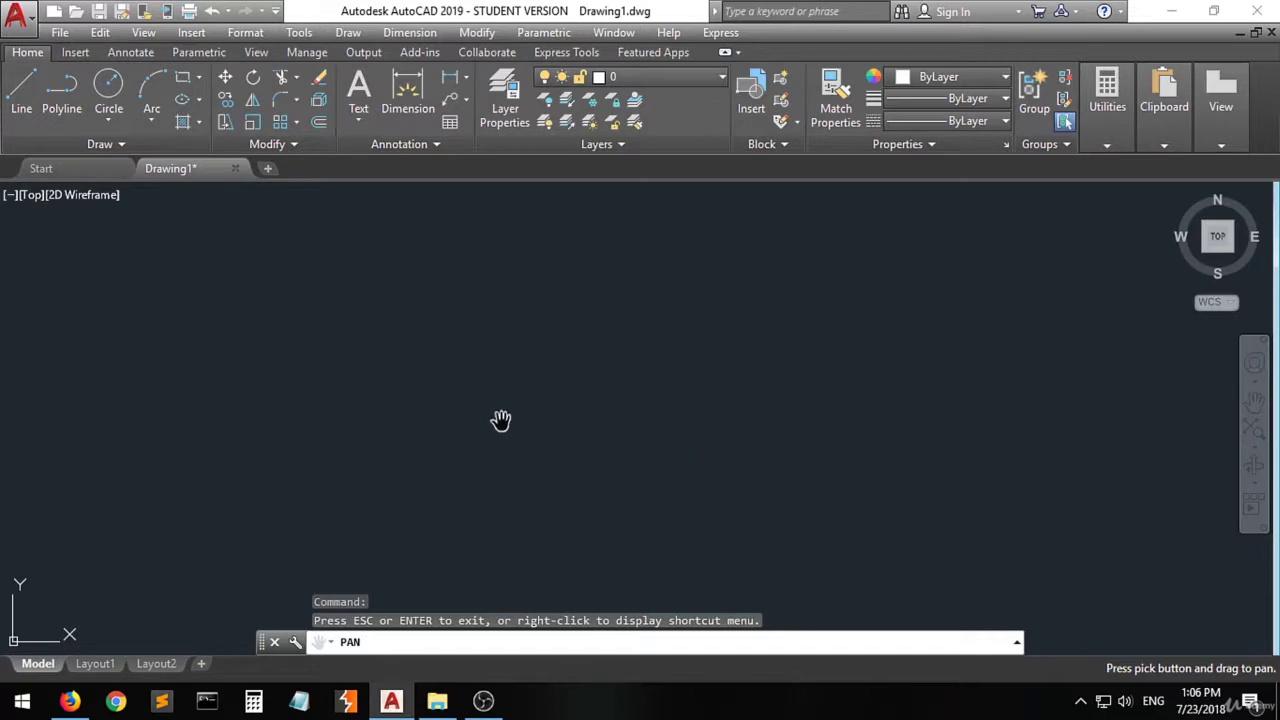
mouse_move(509, 534)
mouse_down()
mouse_move(734, 286)
mouse_move(541, 487)
mouse_move(483, 318)
mouse_up()
drag(314, 317, 628, 344)
drag(881, 304, 595, 444)
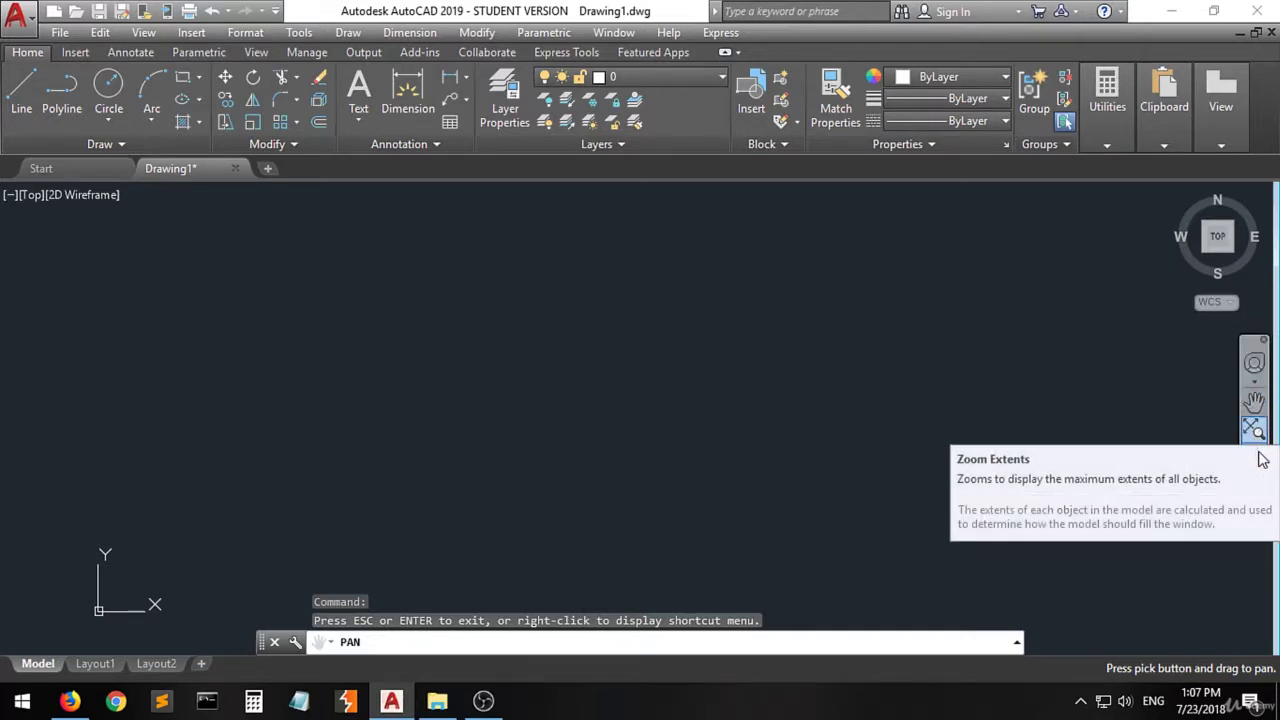
click(1257, 458)
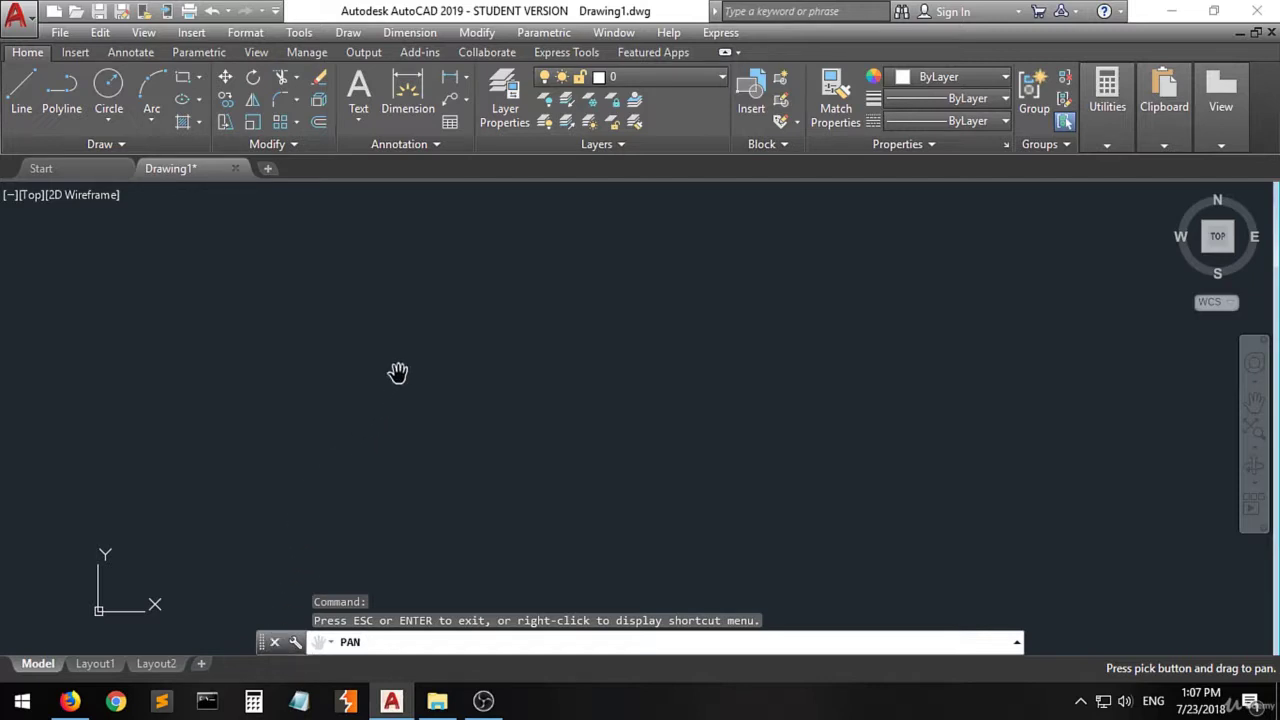
- Draw a single diagonal line rising from lower left to upper right in the empty drawing area
click(21, 92)
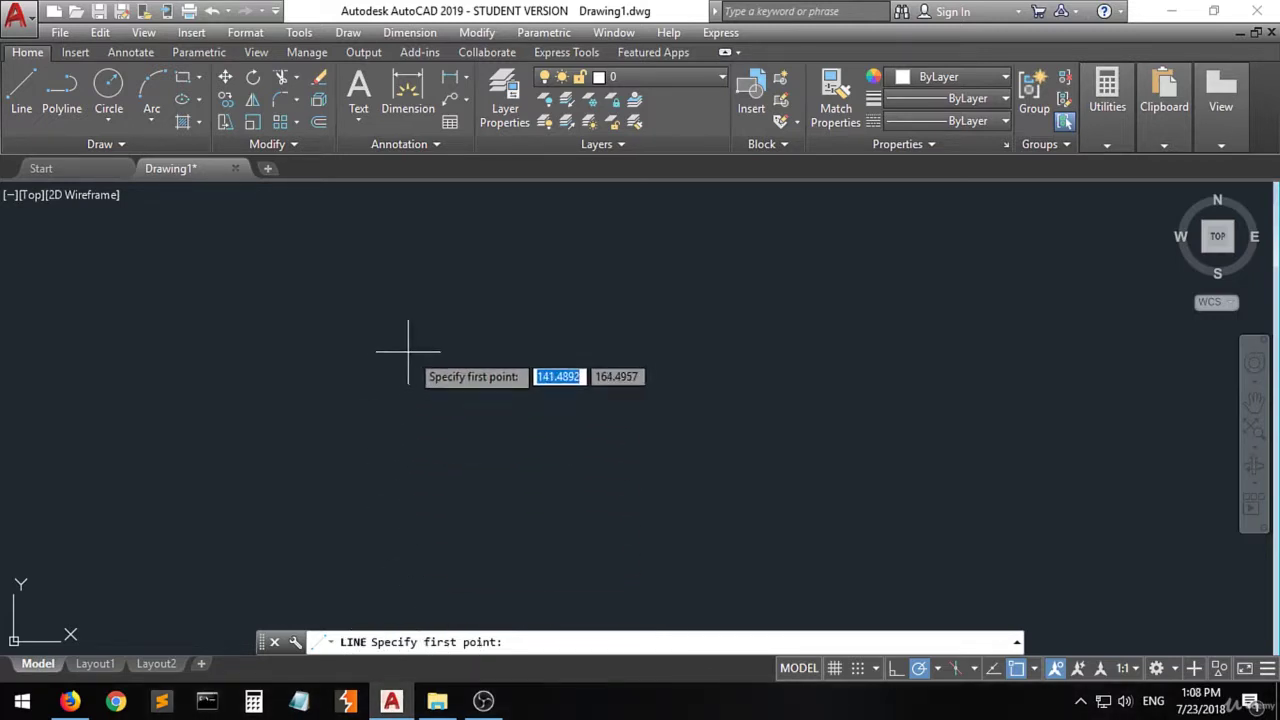
click(258, 459)
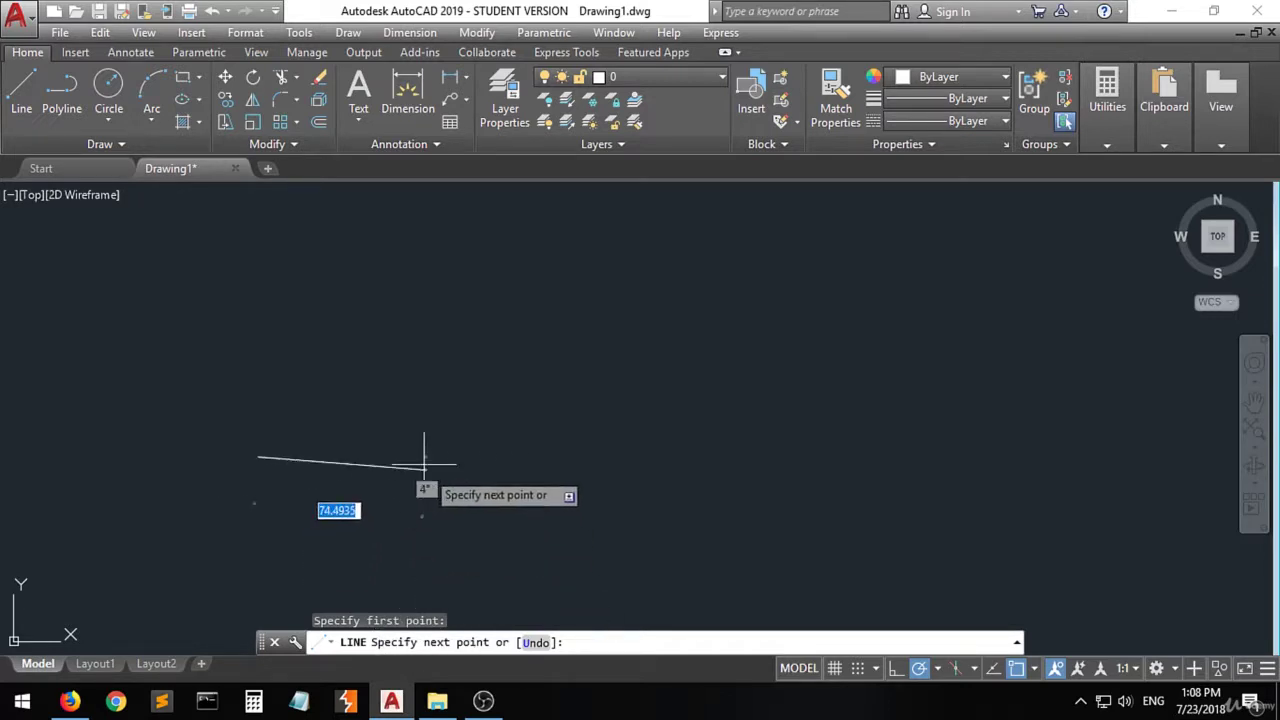
click(547, 288)
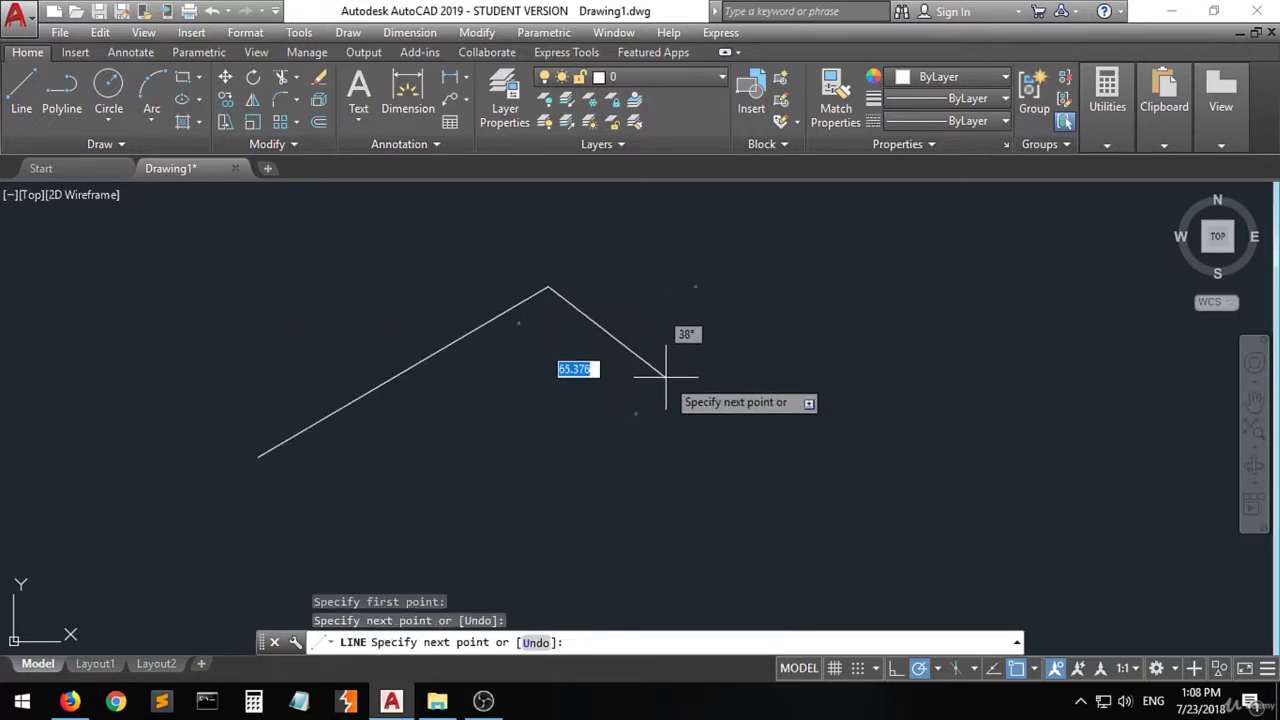
key(Escape)
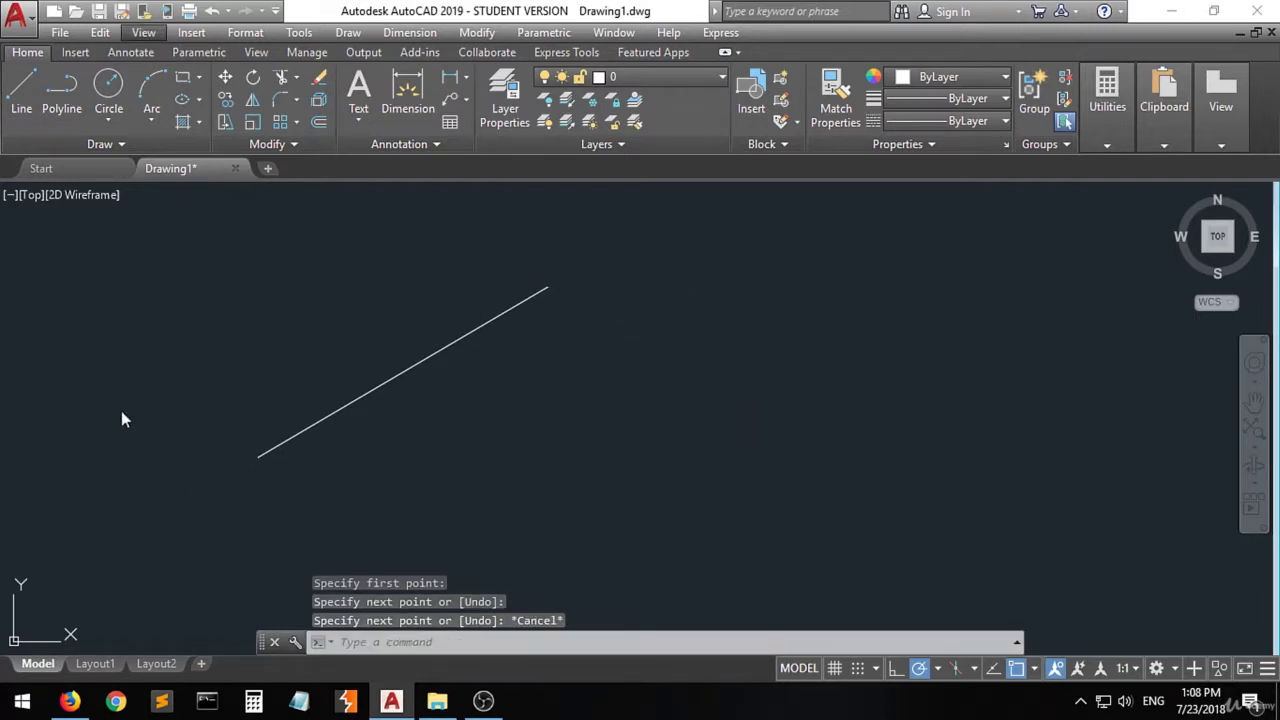
- Select the diagonal line with a crossing window and erase it
click(592, 248)
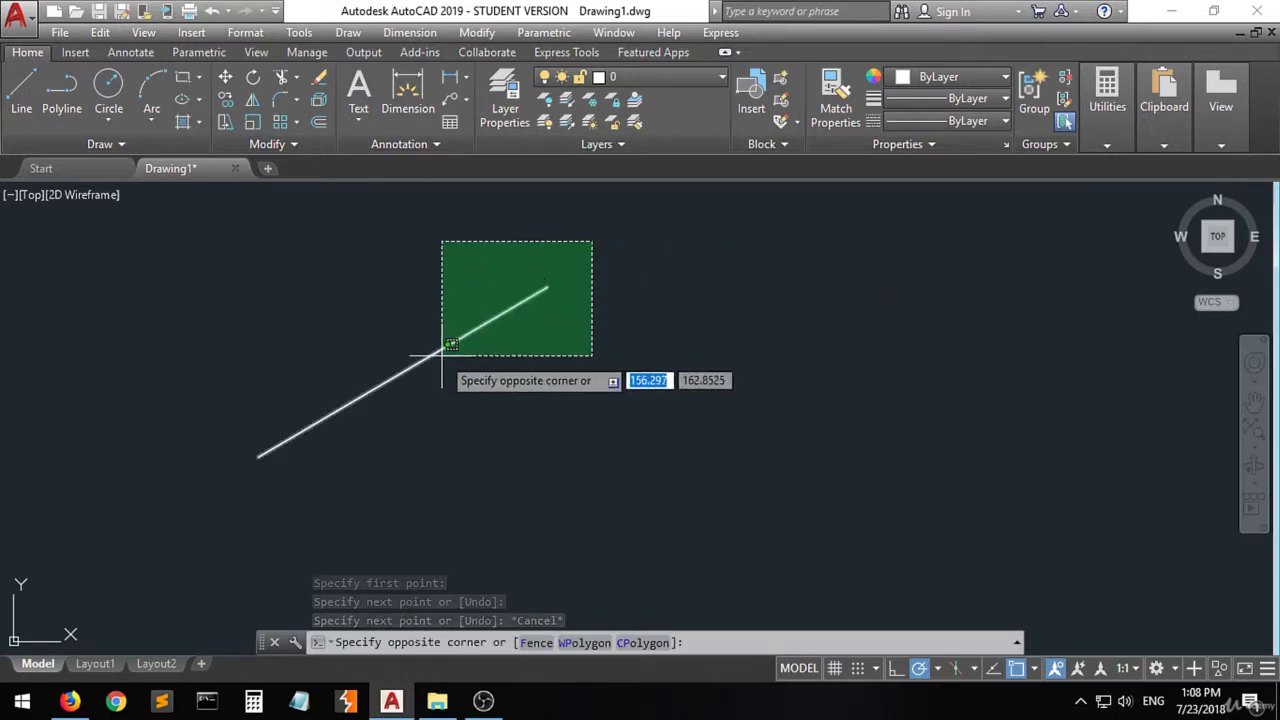
click(421, 389)
key(Delete)
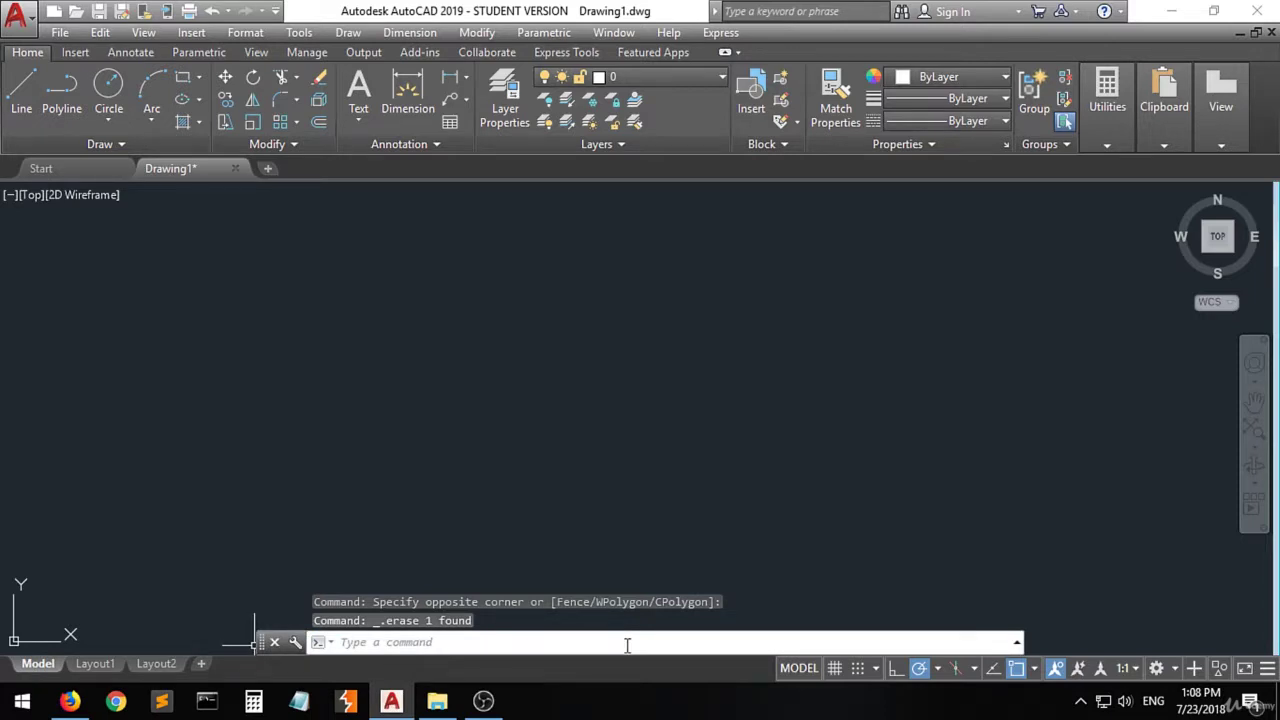
click(317, 80)
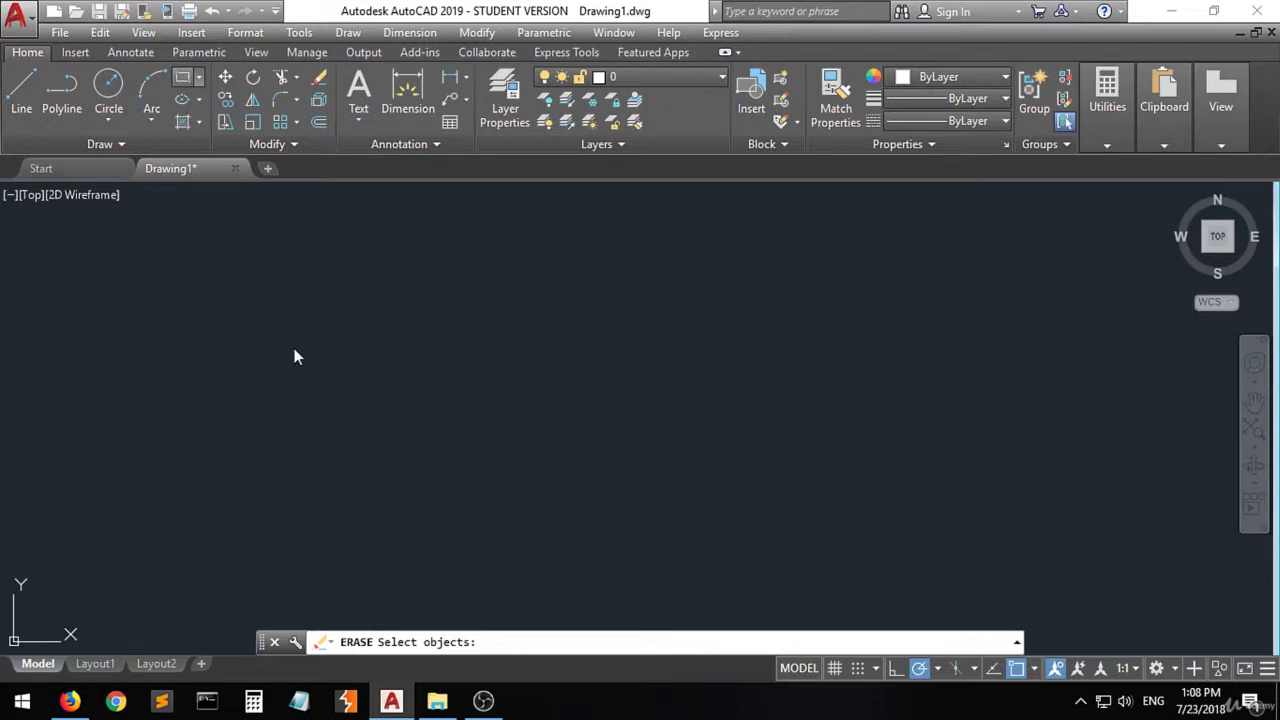
click(182, 77)
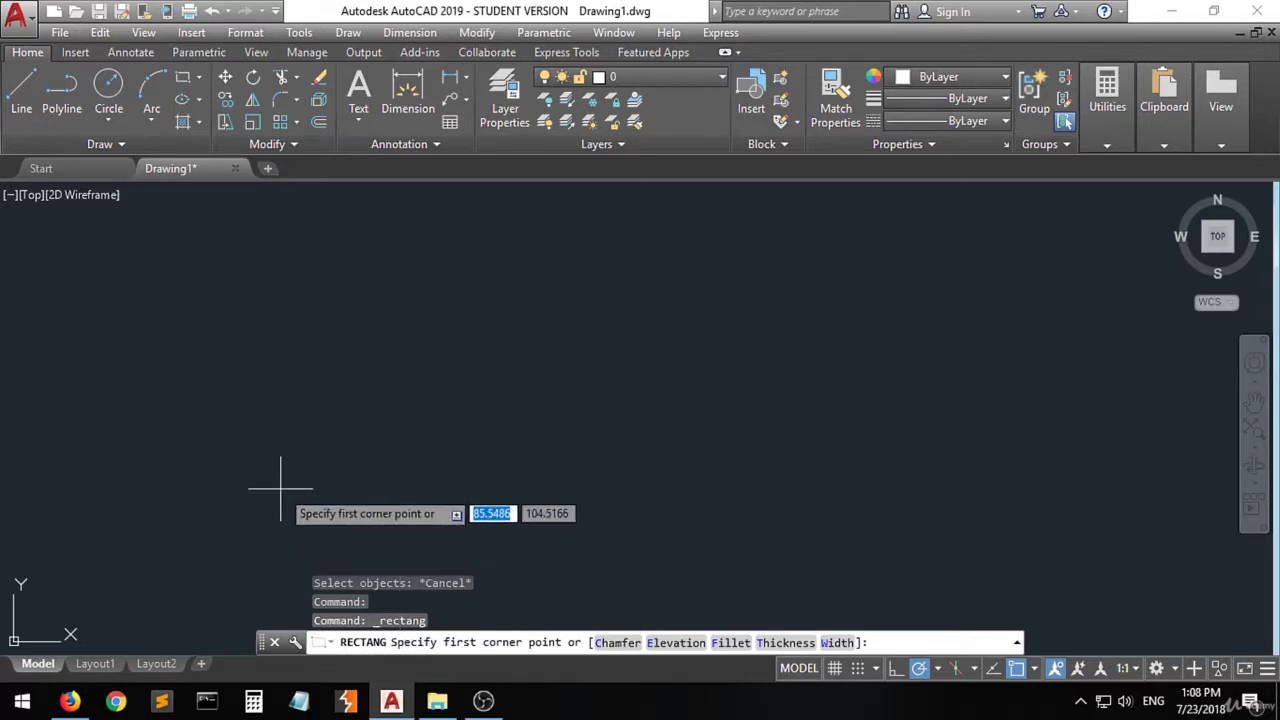
key(Escape)
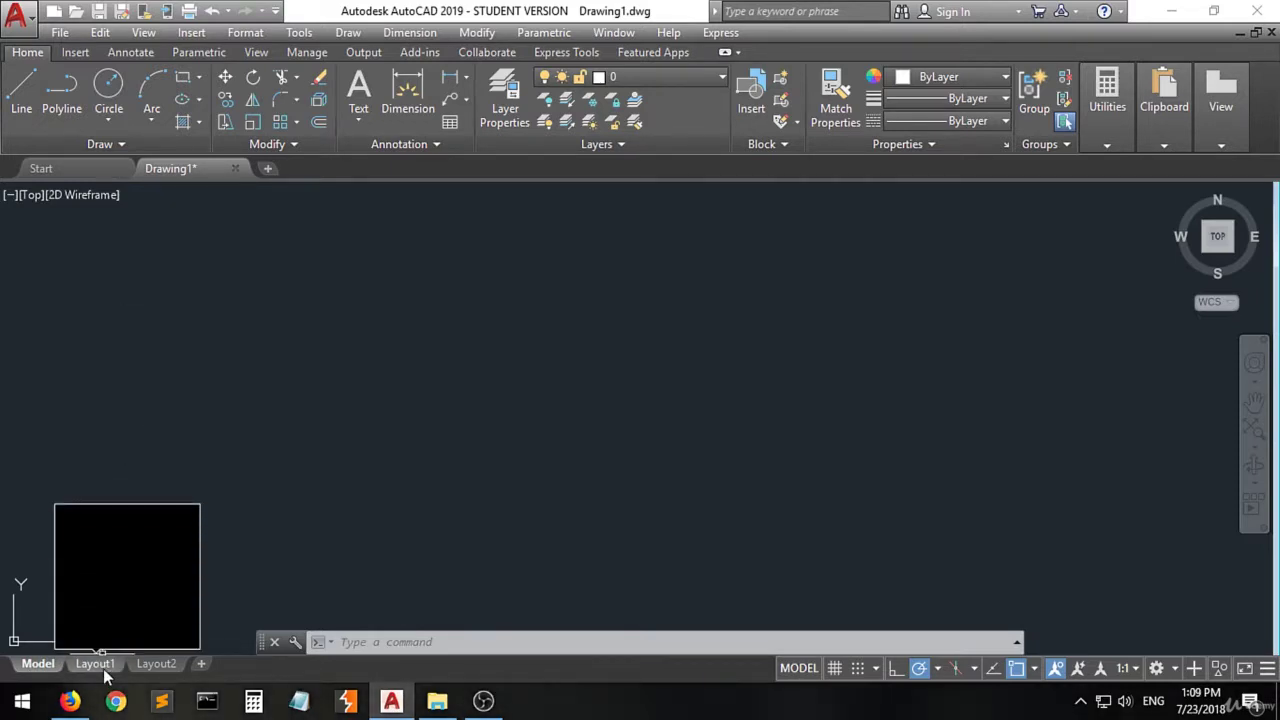
- Preview the paper layouts, and switch the full-screen drawing display on and back off
mouse_move(155, 676)
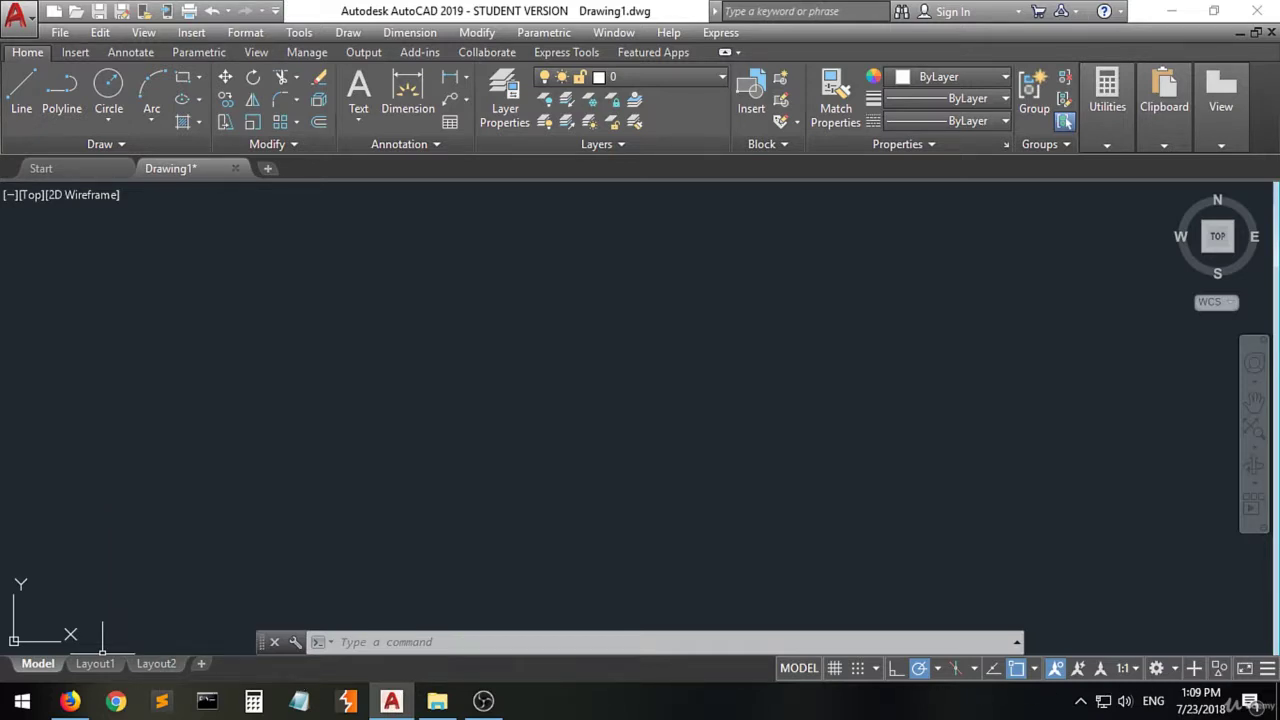
click(1245, 670)
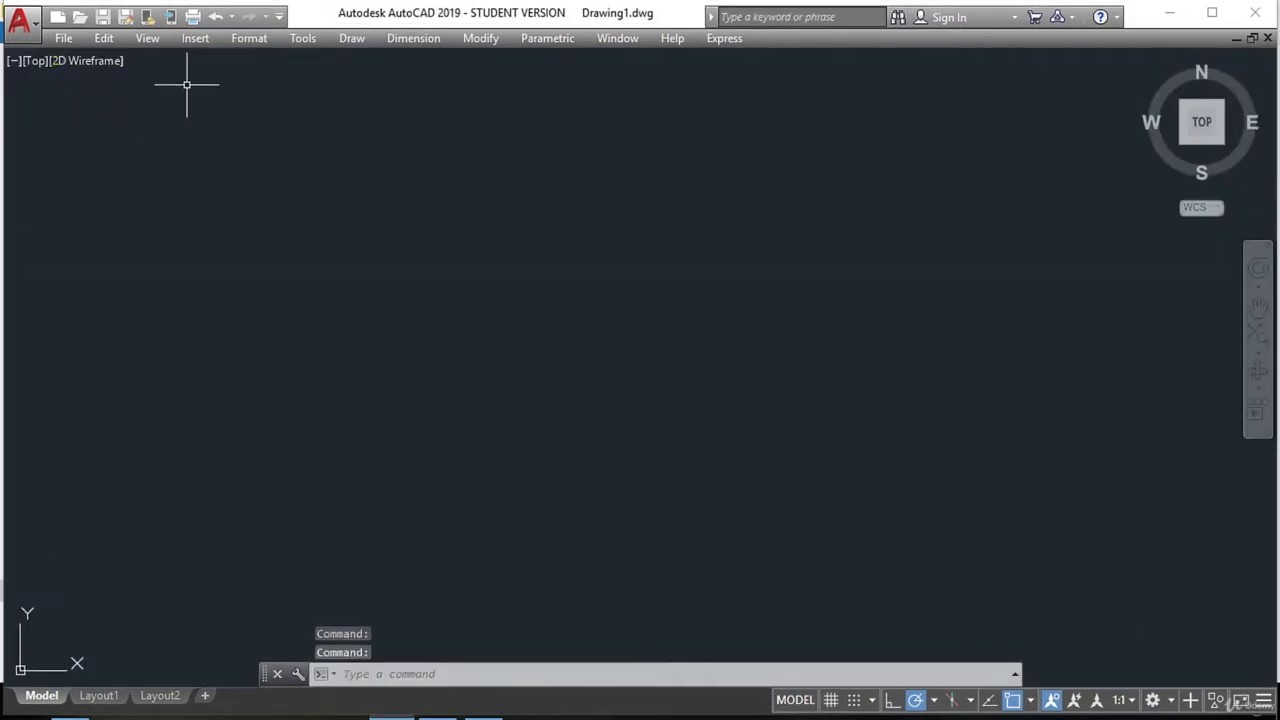
click(1250, 708)
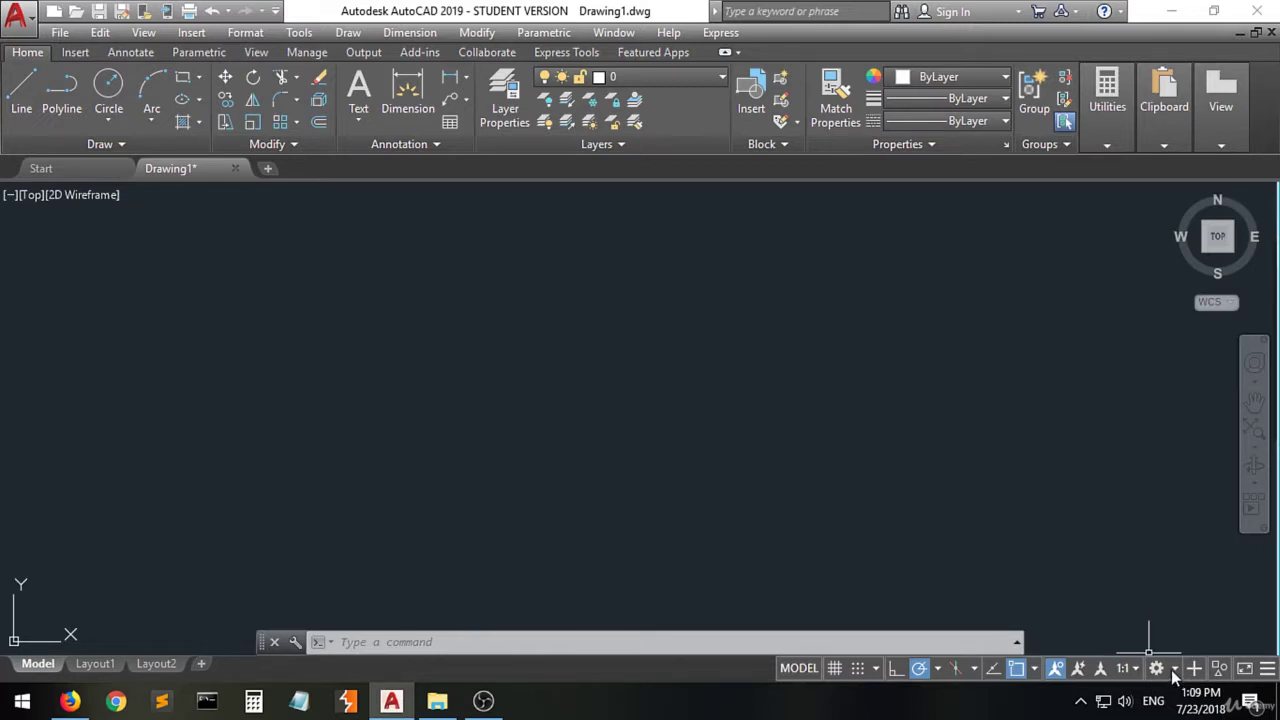
- Review the available workspaces and choose Drafting & Annotation
click(1175, 670)
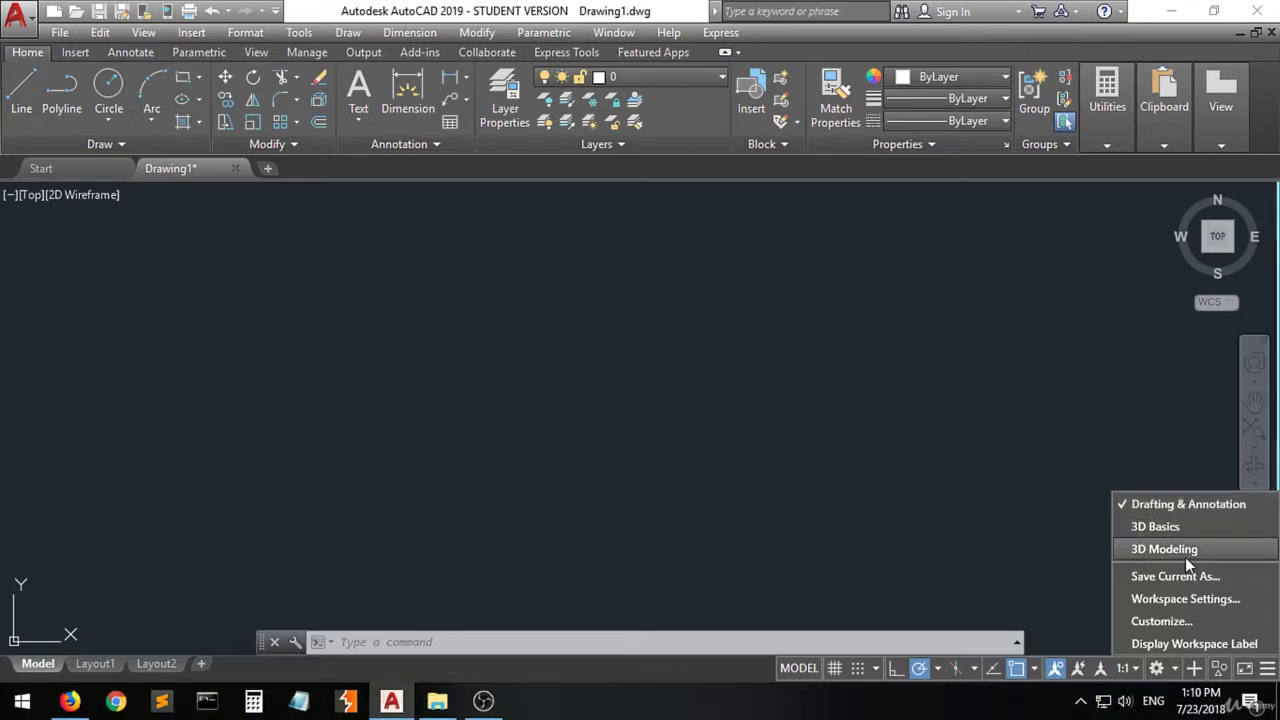
click(1156, 505)
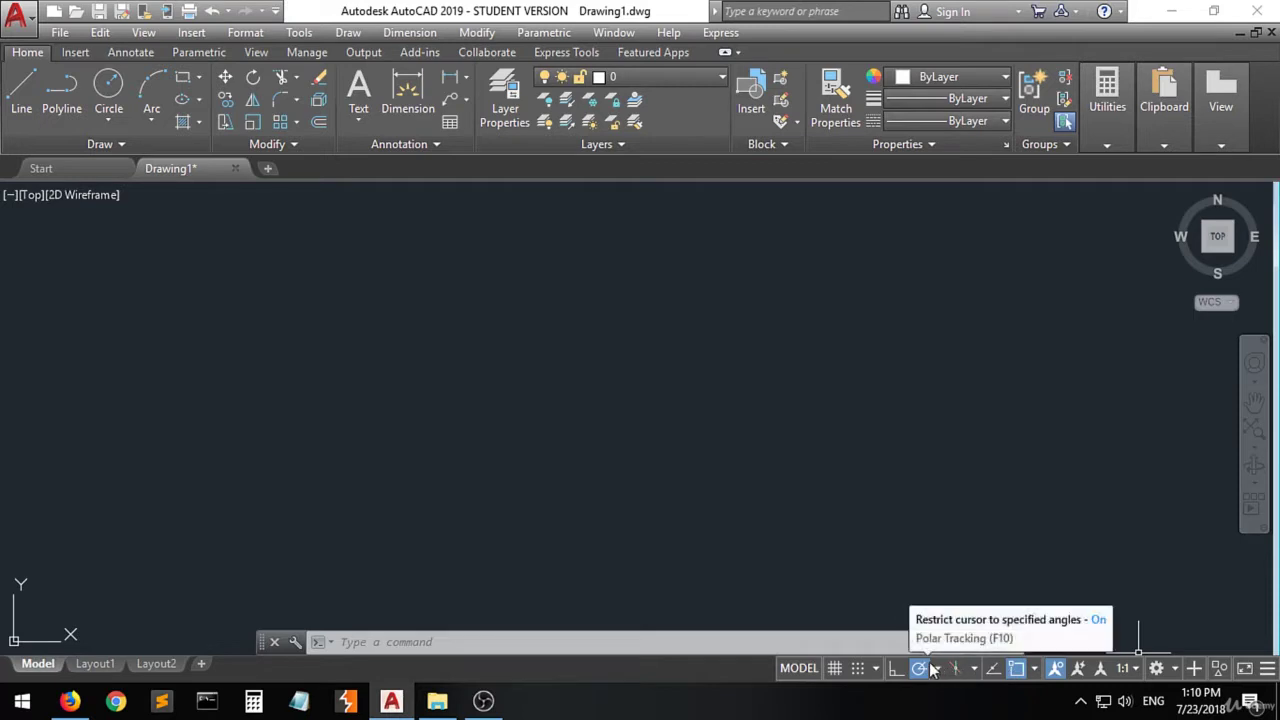
- Toggle the drawing grid on and off twice, leaving it off
click(834, 669)
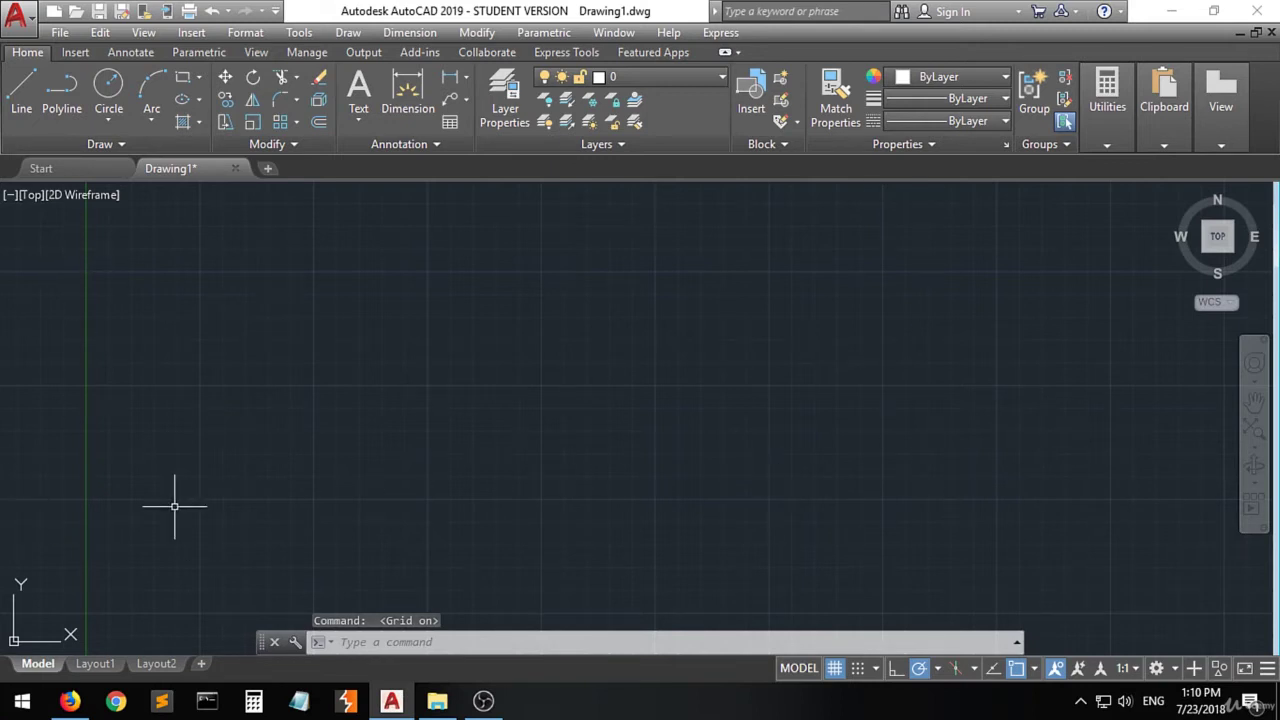
click(835, 669)
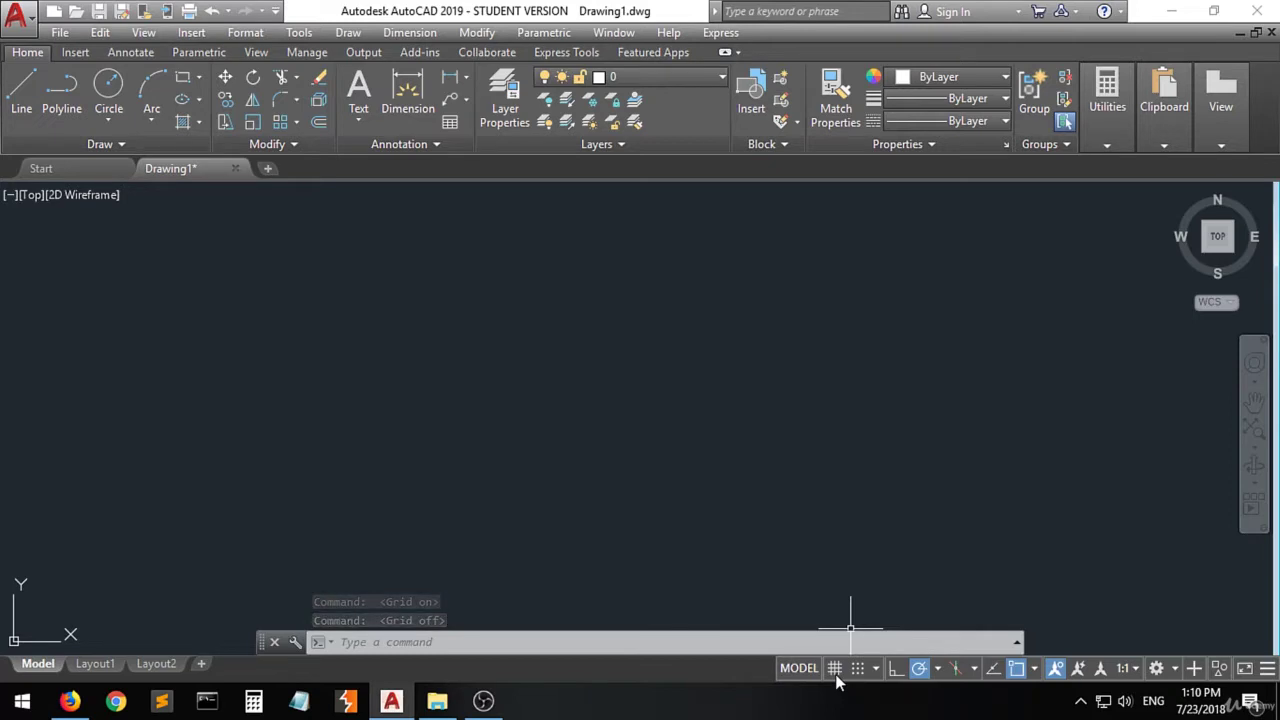
click(836, 672)
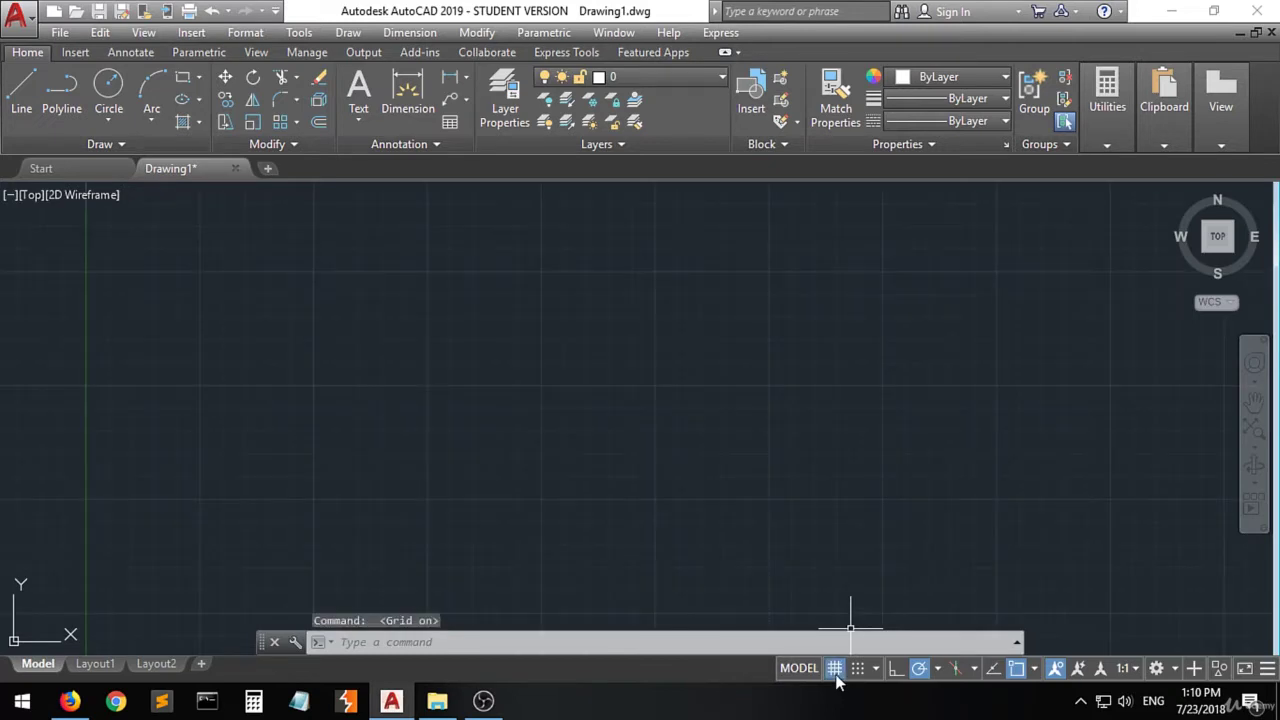
click(836, 672)
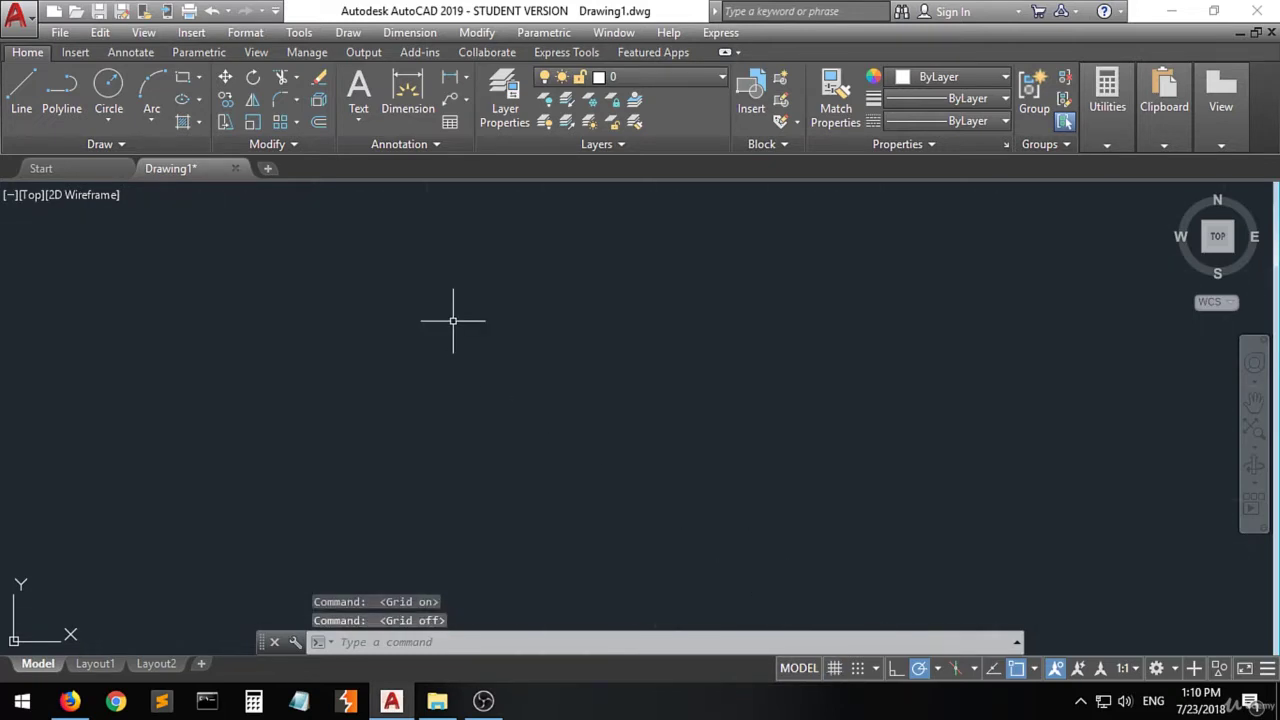